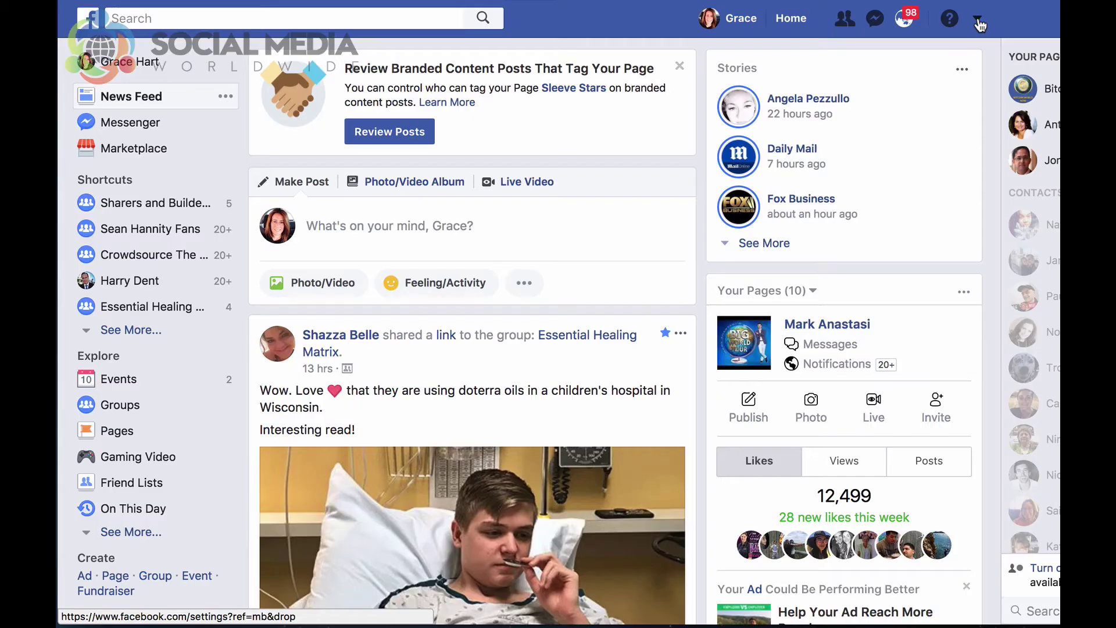
Step: Go from the account menu's Manage Ads through All Tools to the Pixels page
{"action": "left_click", "coordinate": [977, 18]}
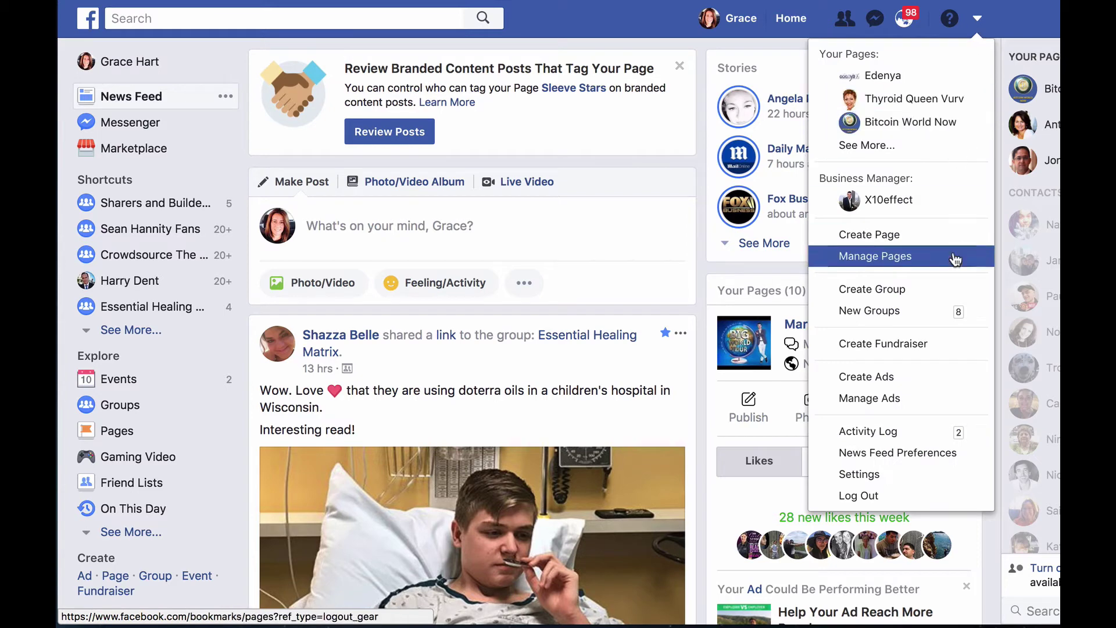
{"action": "left_click", "coordinate": [925, 403]}
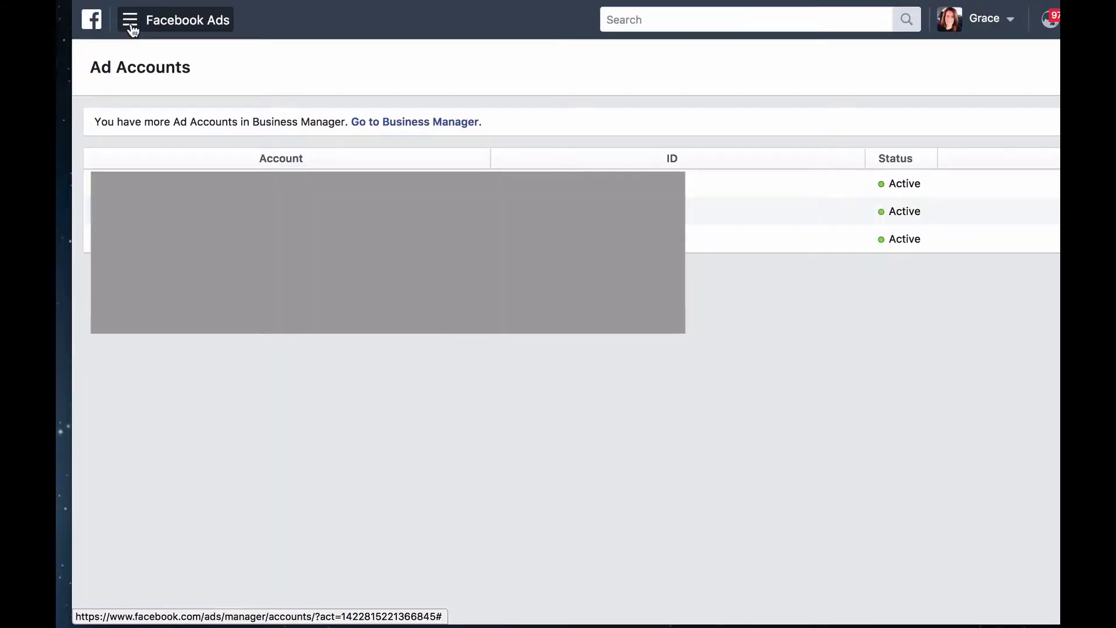
{"action": "left_click", "coordinate": [130, 21]}
{"action": "left_click", "coordinate": [213, 423]}
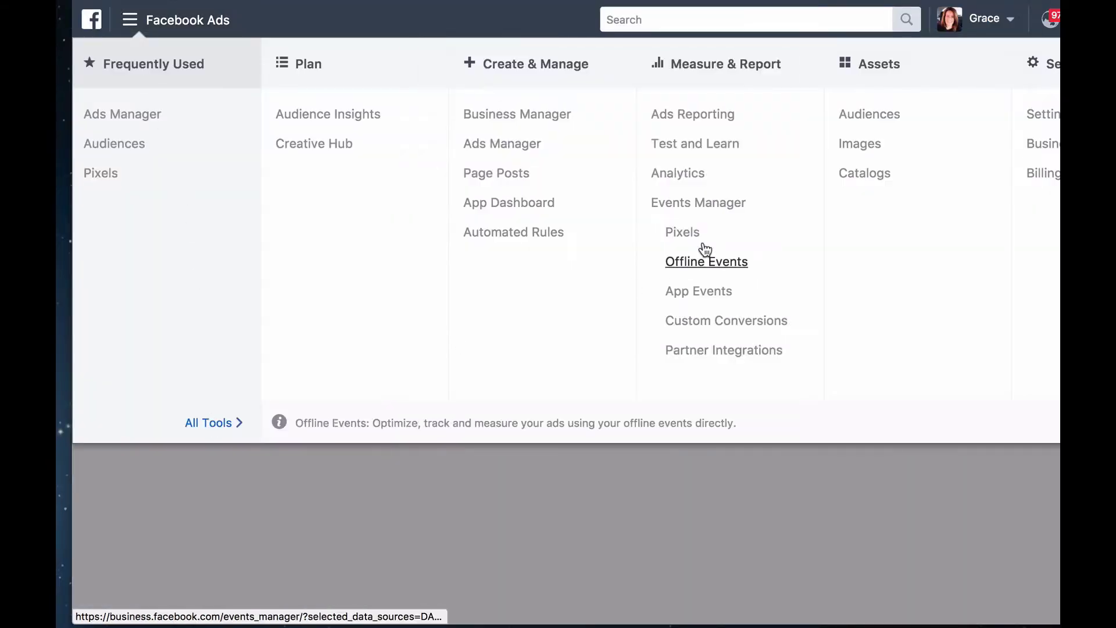
{"action": "left_click", "coordinate": [684, 233]}
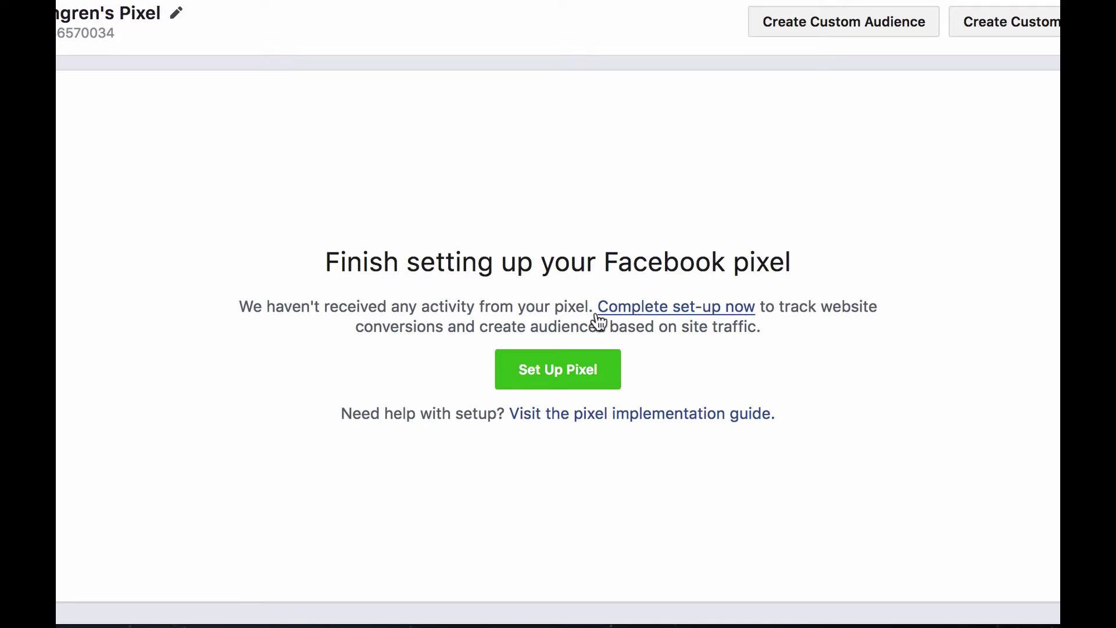
Step: Start pixel setup with the manual code install option and scroll through the pixel code
{"action": "left_click", "coordinate": [567, 375]}
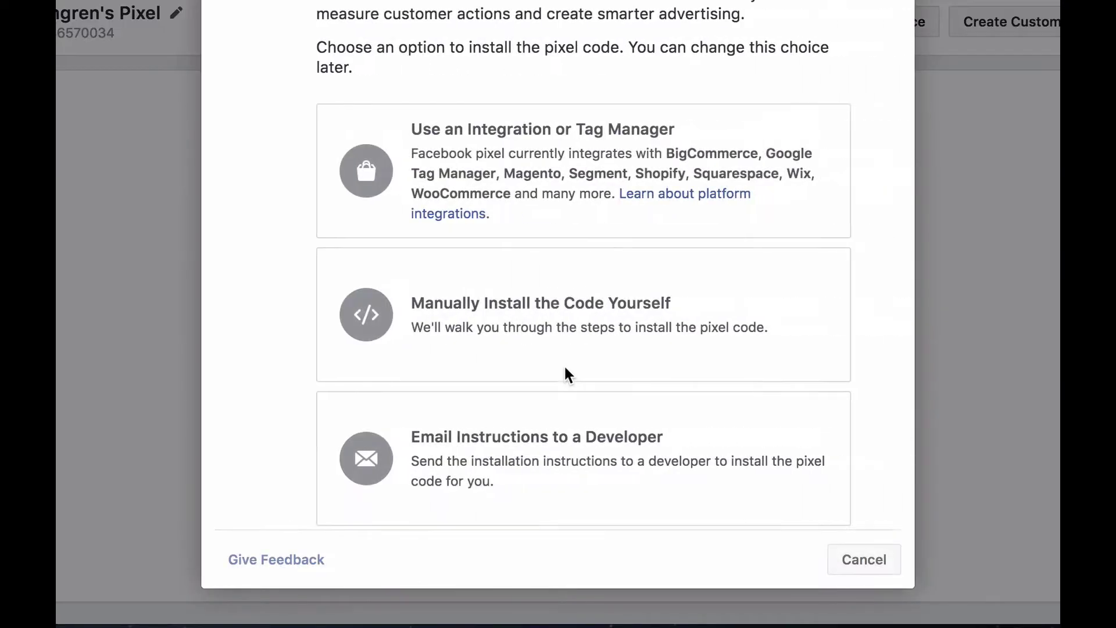
{"action": "left_click", "coordinate": [568, 376]}
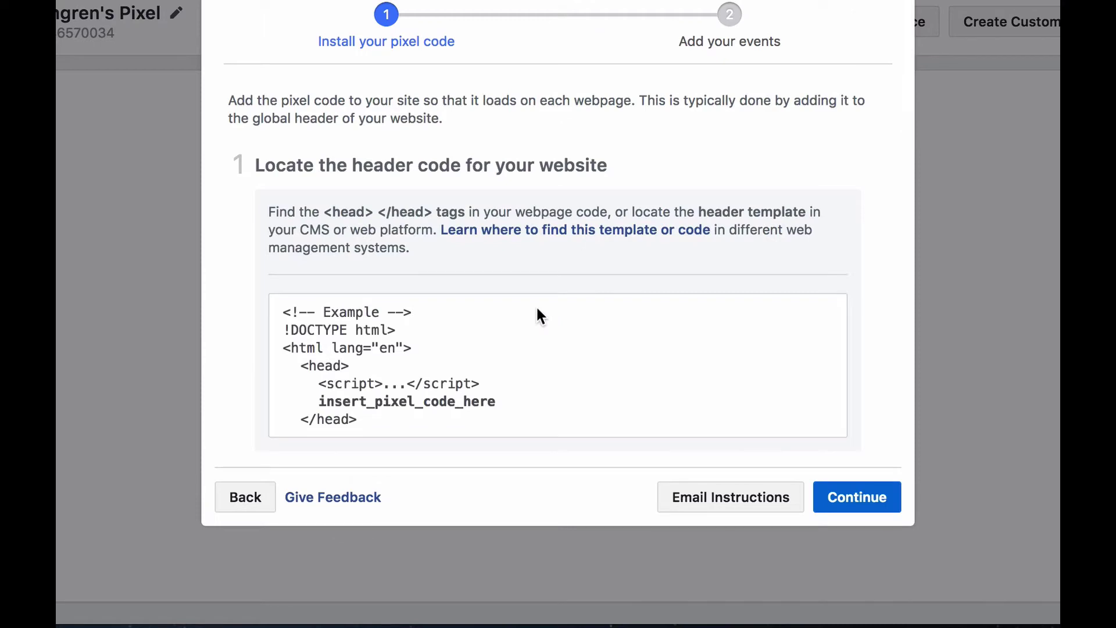
{"action": "scroll", "coordinate": [537, 308], "scroll_direction": "down", "scroll_amount": 5}
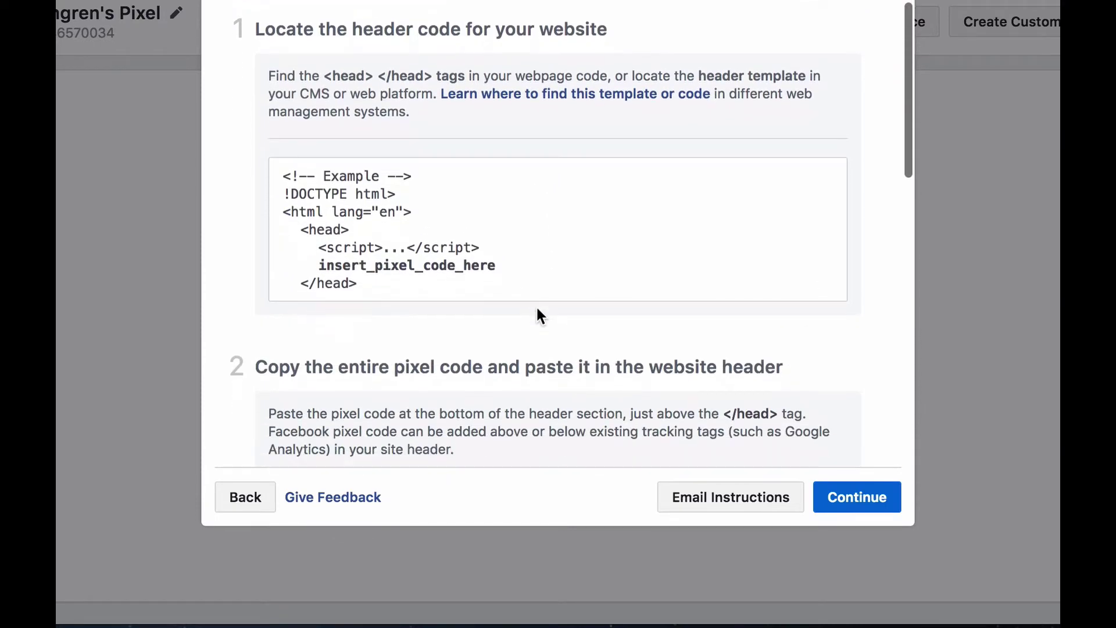
{"action": "scroll", "coordinate": [536, 310], "scroll_direction": "down", "scroll_amount": 8}
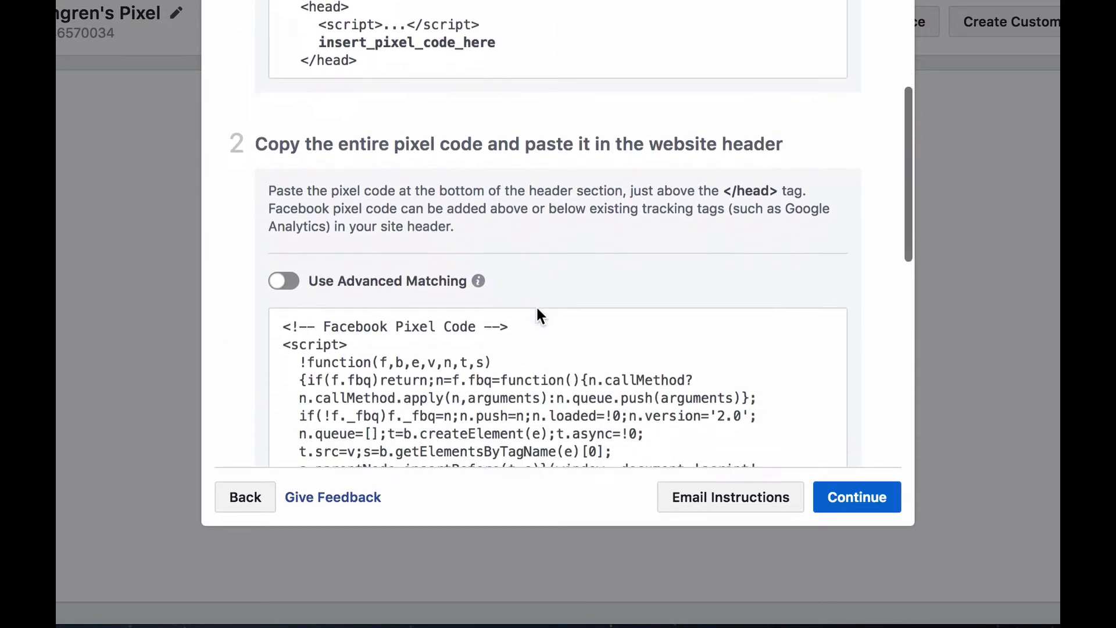
{"action": "scroll", "coordinate": [539, 316], "scroll_direction": "down", "scroll_amount": 4}
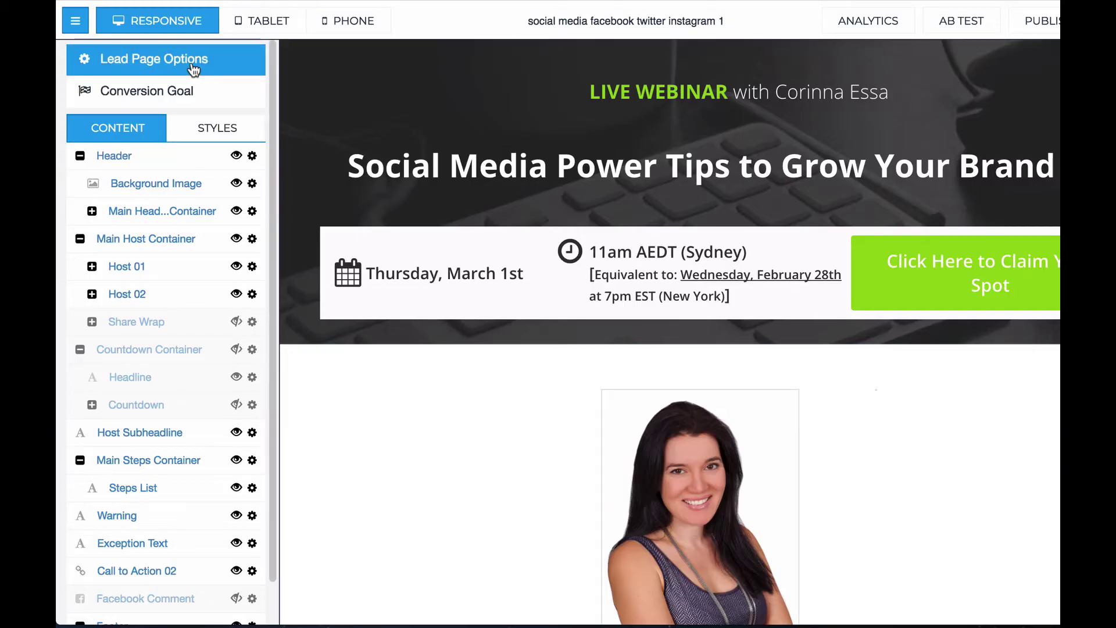
Step: Show the Tracking Codes settings in the page's Lead Page Options
{"action": "left_click", "coordinate": [194, 67]}
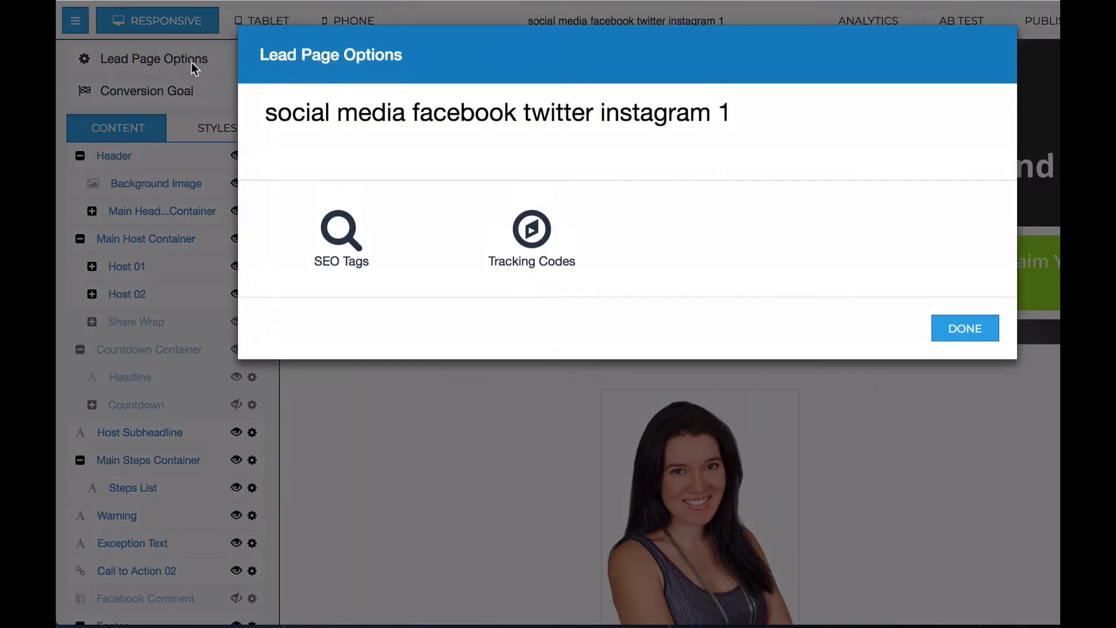
{"action": "left_click", "coordinate": [532, 235]}
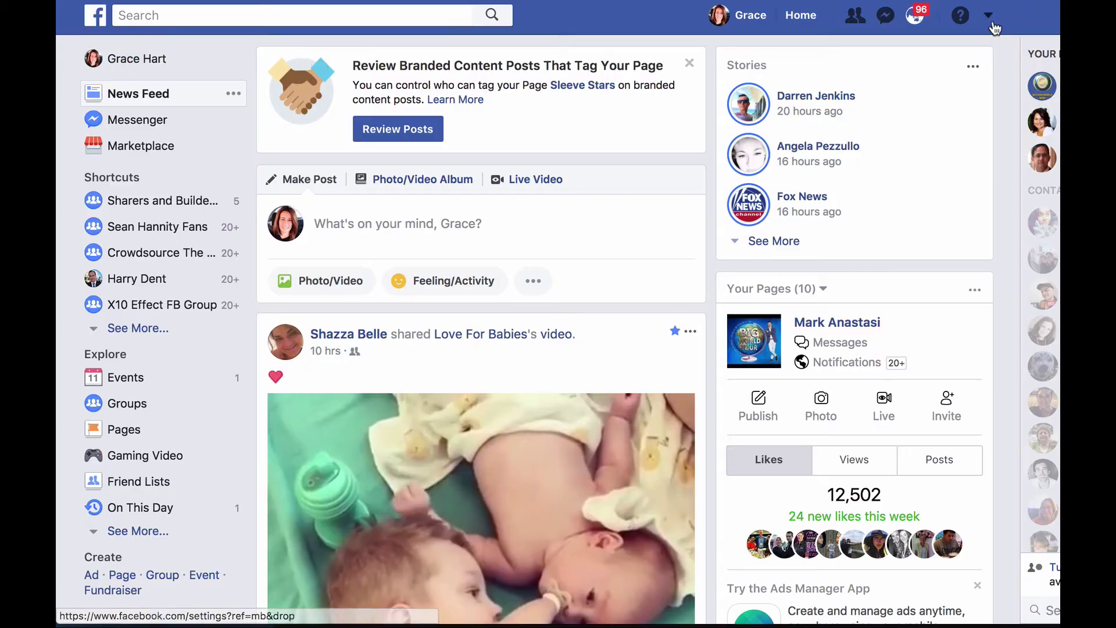
Step: Open the Audiences list in the Asset Library via All Business Tools
{"action": "left_click", "coordinate": [988, 20]}
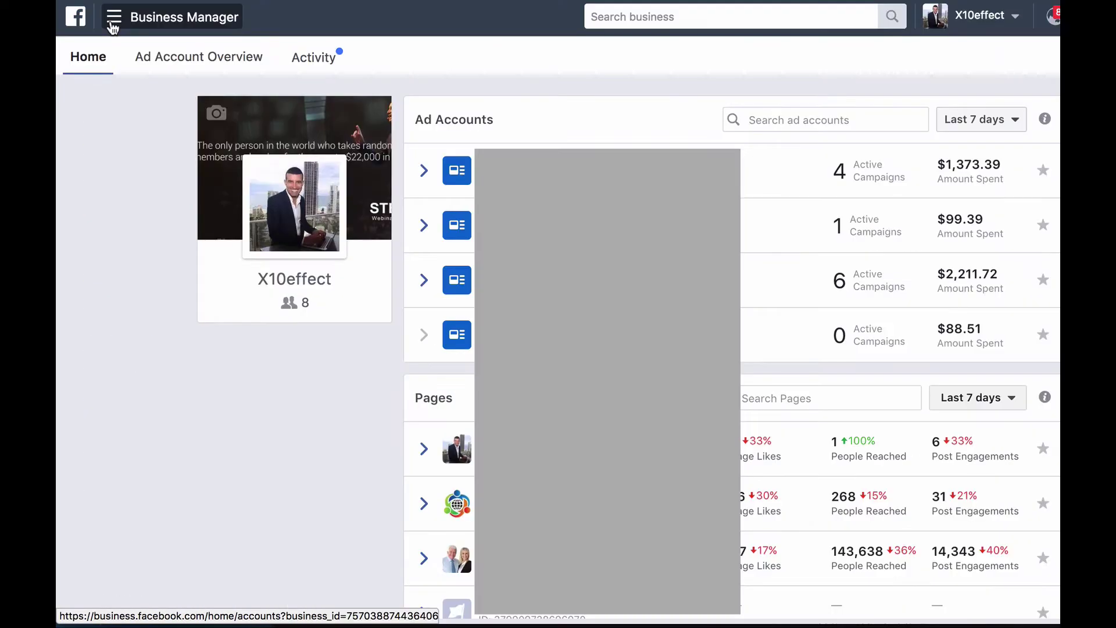
{"action": "left_click", "coordinate": [113, 28]}
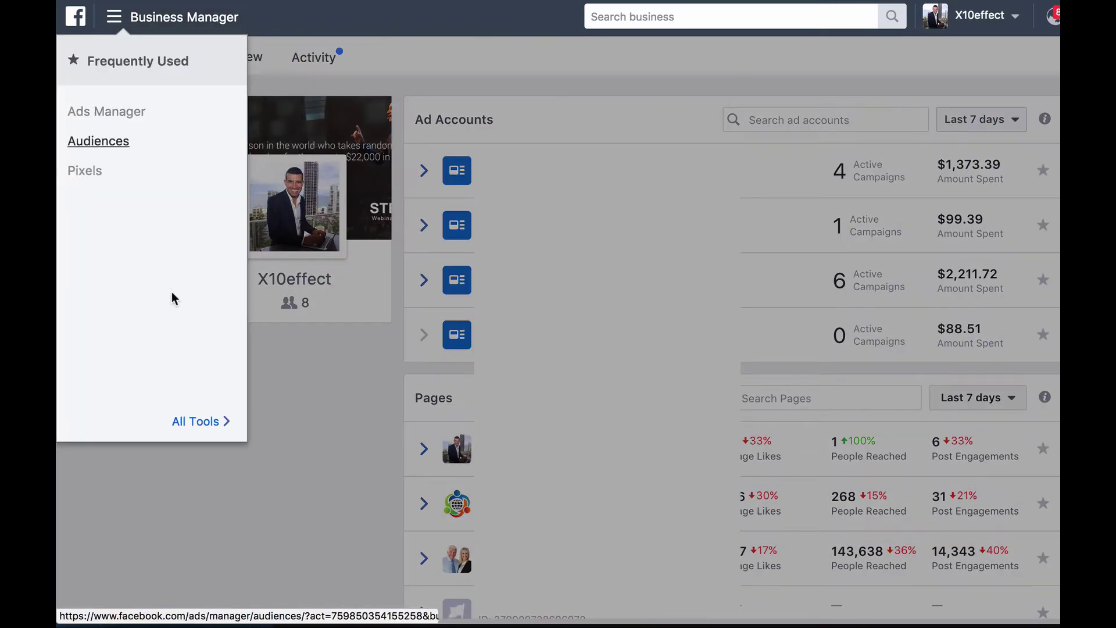
{"action": "left_click", "coordinate": [196, 420]}
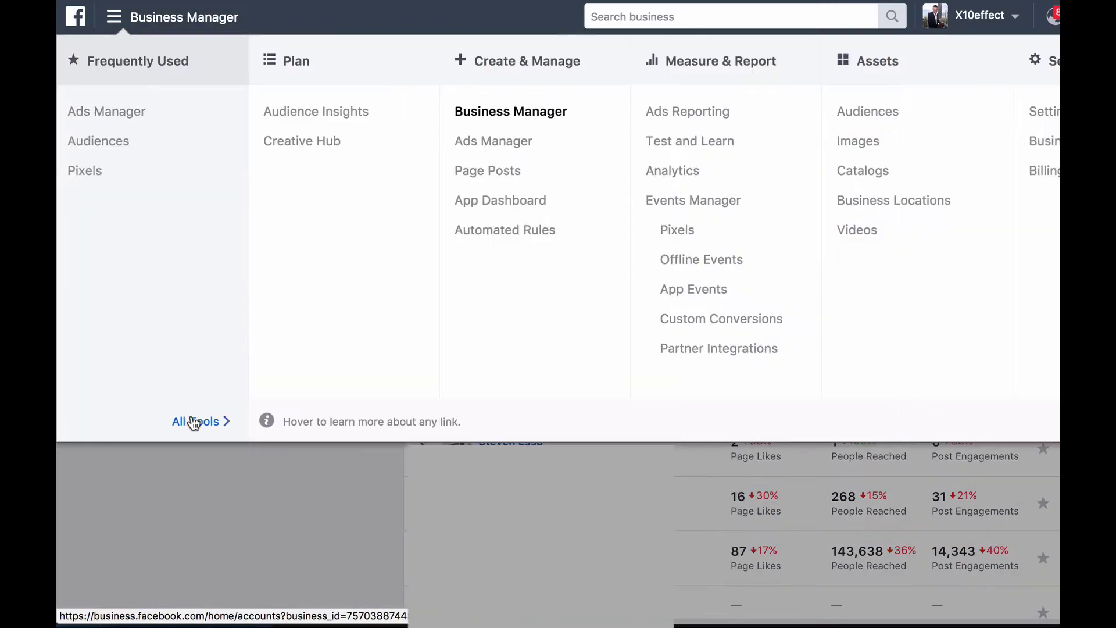
{"action": "left_click", "coordinate": [855, 113]}
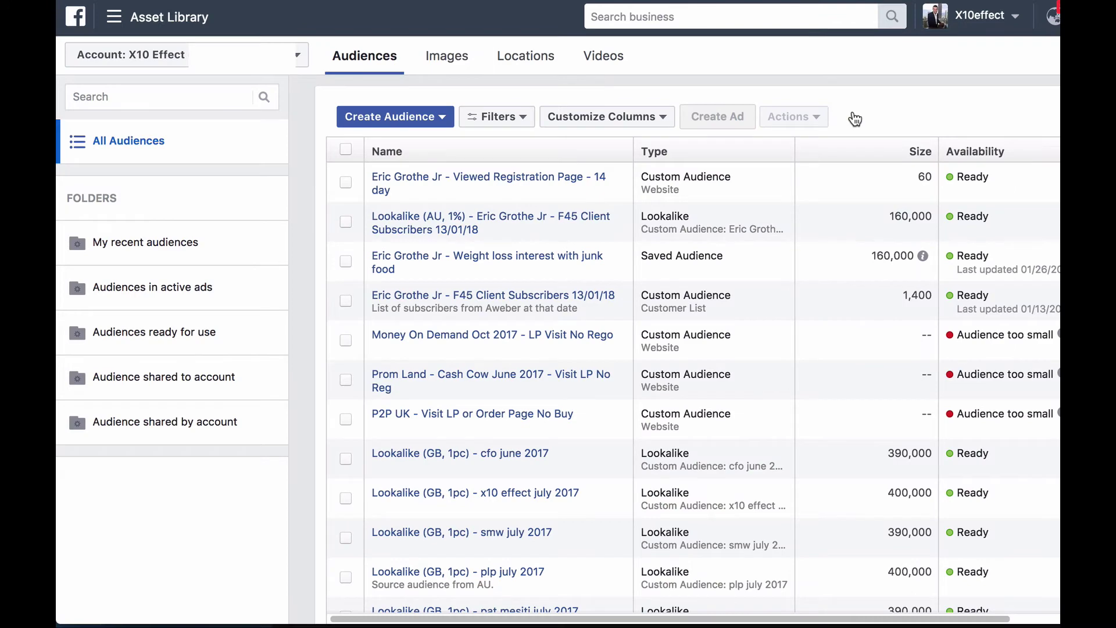
Step: Look at the custom audience option under Create Audience, then start a Lookalike Audience
{"action": "left_click", "coordinate": [428, 116]}
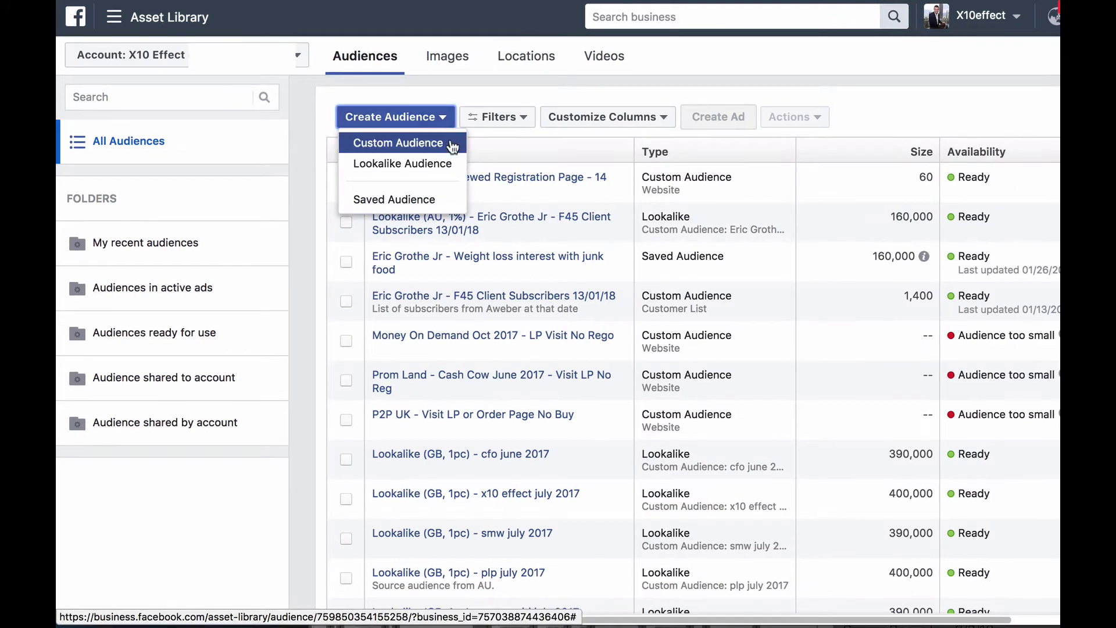
{"action": "left_click", "coordinate": [453, 145]}
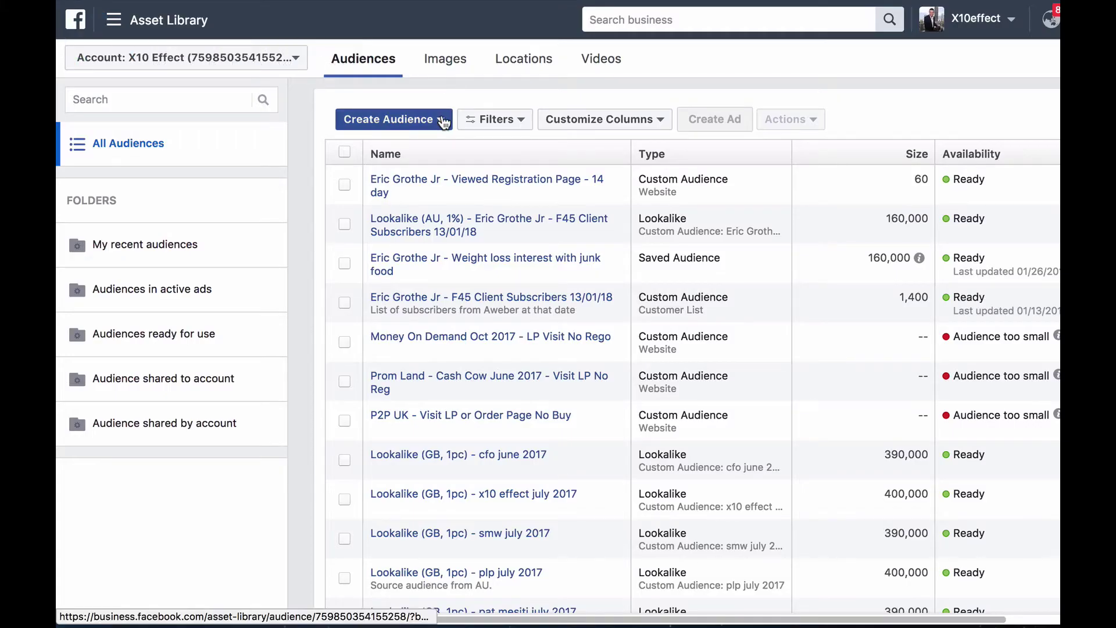
{"action": "left_click", "coordinate": [443, 120]}
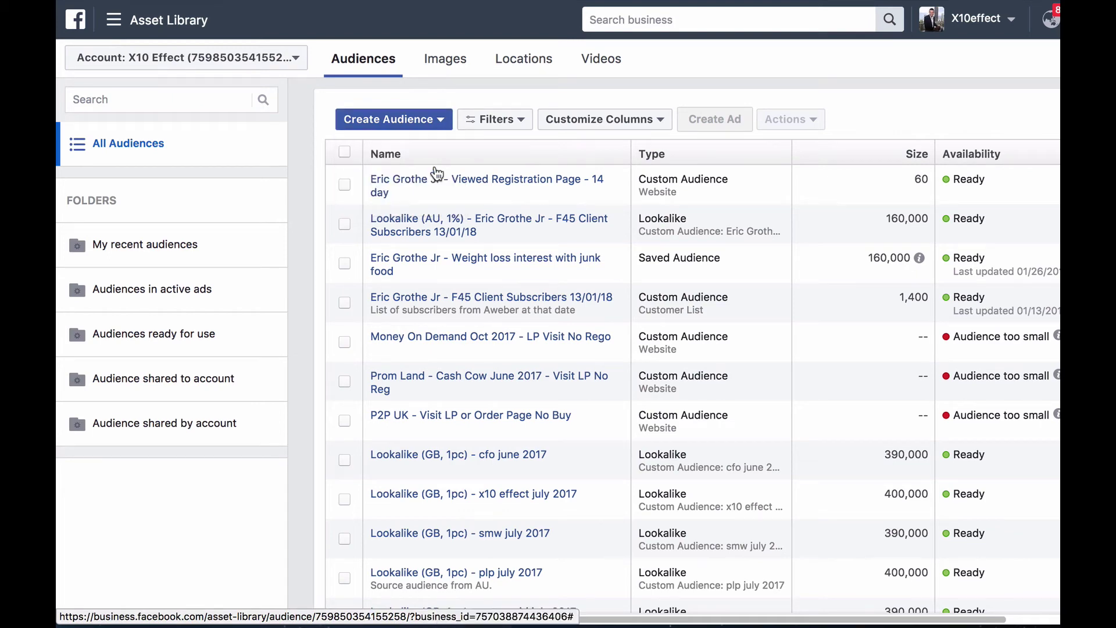
{"action": "left_click", "coordinate": [437, 169]}
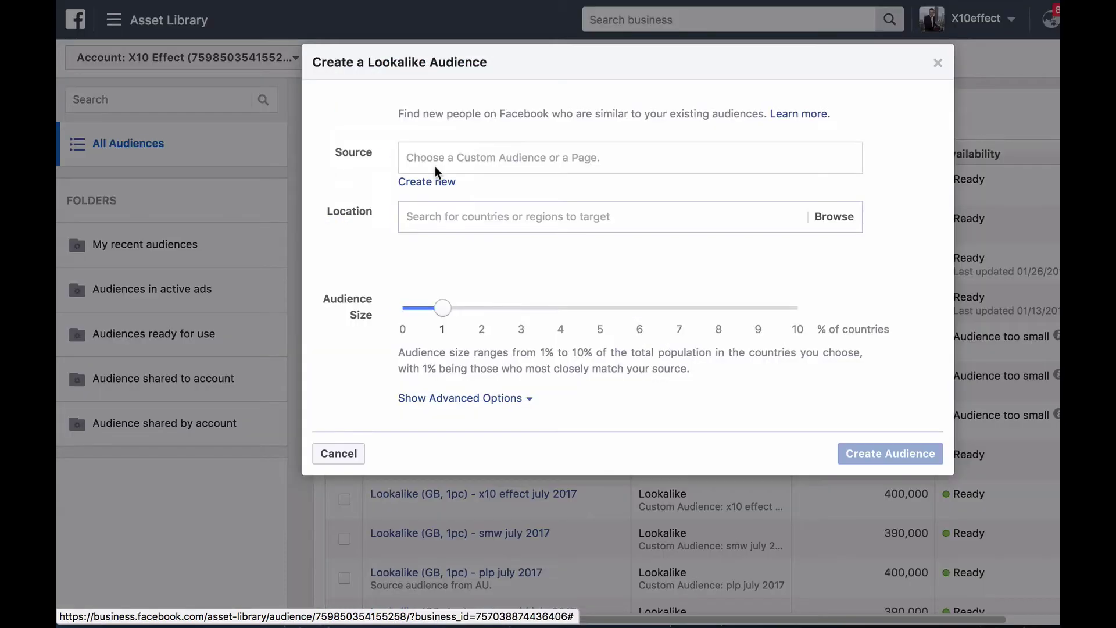
Step: View the options for creating a new source audience in the lookalike dialog
{"action": "left_click", "coordinate": [461, 183]}
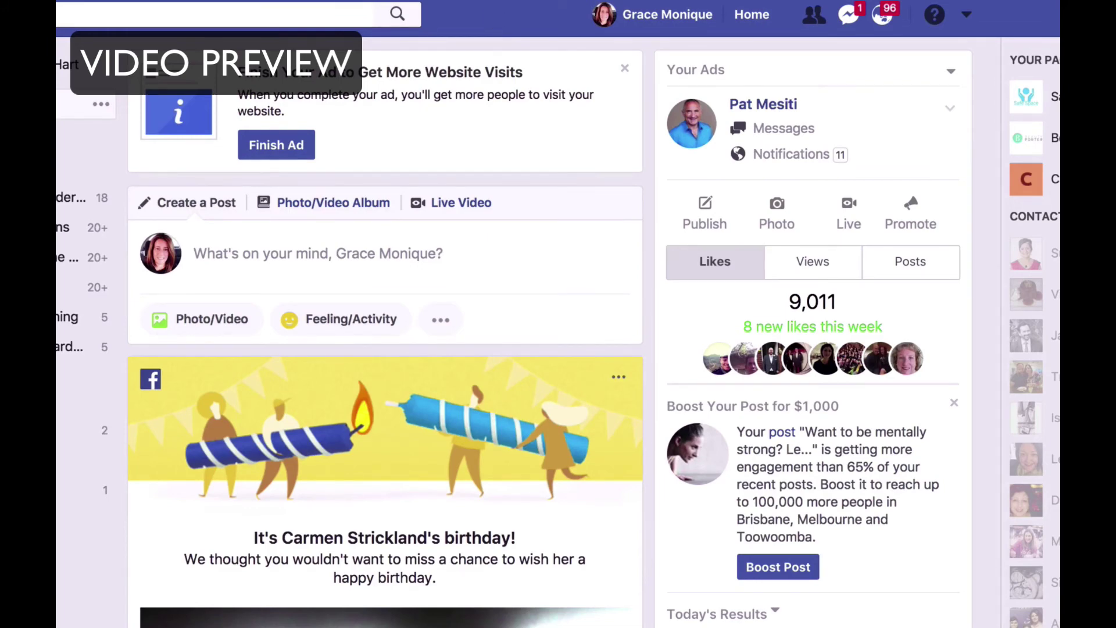
Step: Open Create a Page and preview the Local Business or Place and Entertainment forms
{"action": "left_click", "coordinate": [970, 18]}
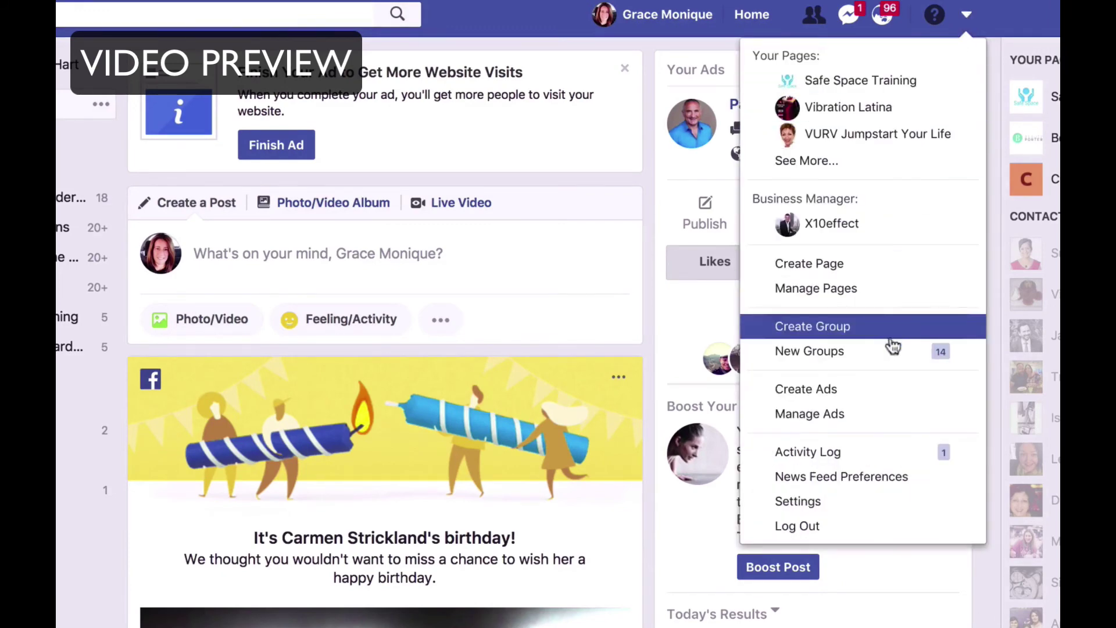
{"action": "left_click", "coordinate": [877, 268]}
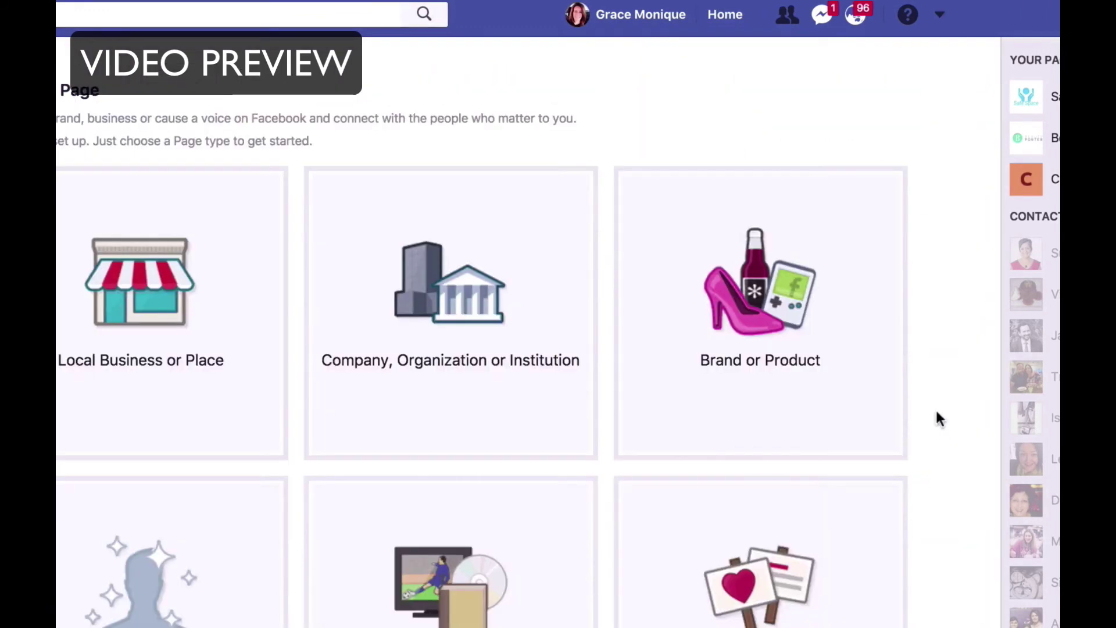
{"action": "scroll", "coordinate": [936, 416], "scroll_direction": "down", "scroll_amount": 2}
{"action": "scroll", "coordinate": [936, 413], "scroll_direction": "down", "scroll_amount": 3}
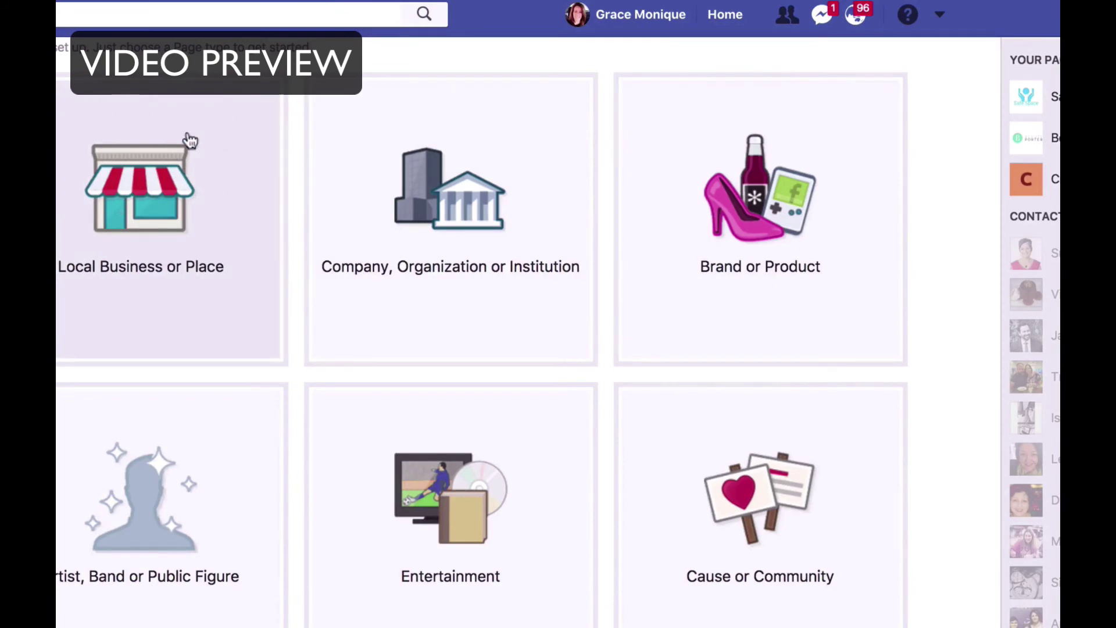
{"action": "left_click", "coordinate": [133, 111]}
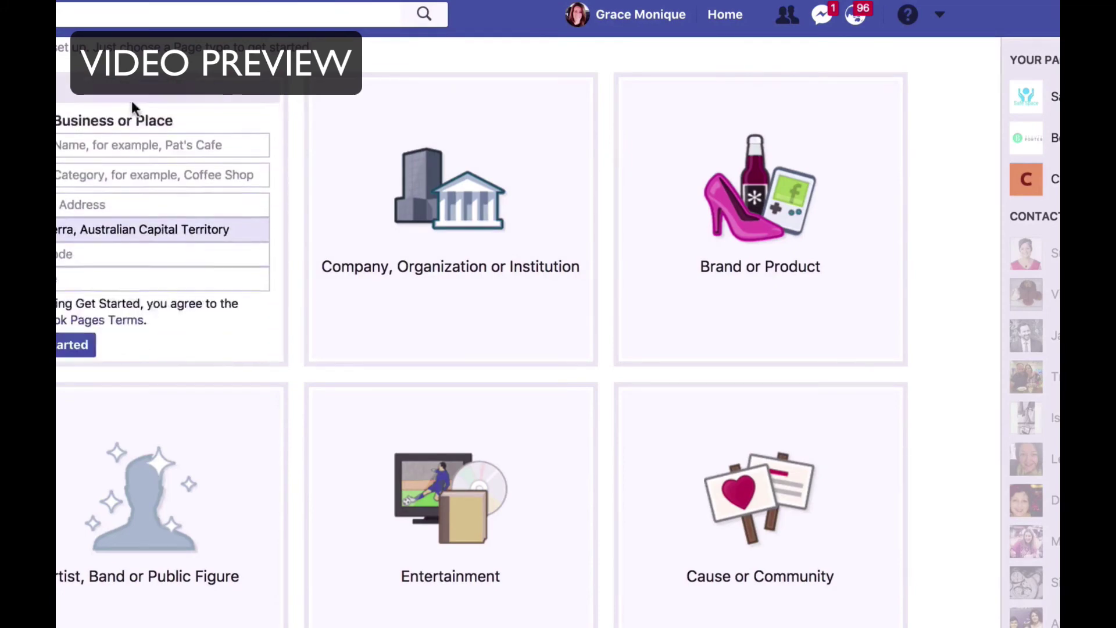
{"action": "scroll", "coordinate": [257, 107], "scroll_direction": "up", "scroll_amount": 2}
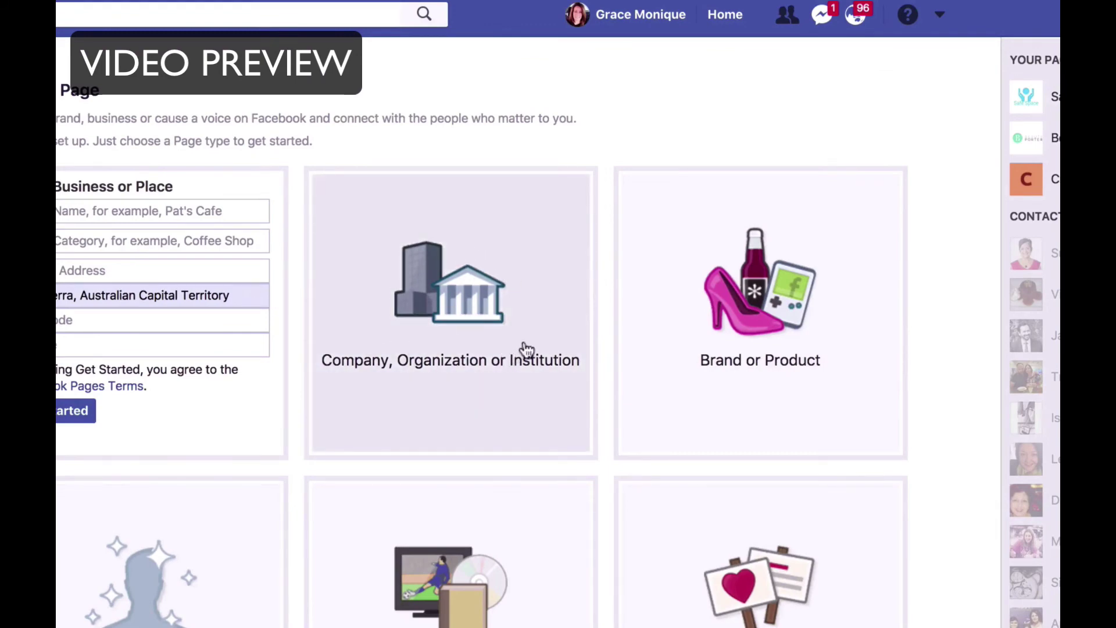
{"action": "scroll", "coordinate": [581, 342], "scroll_direction": "down", "scroll_amount": 1}
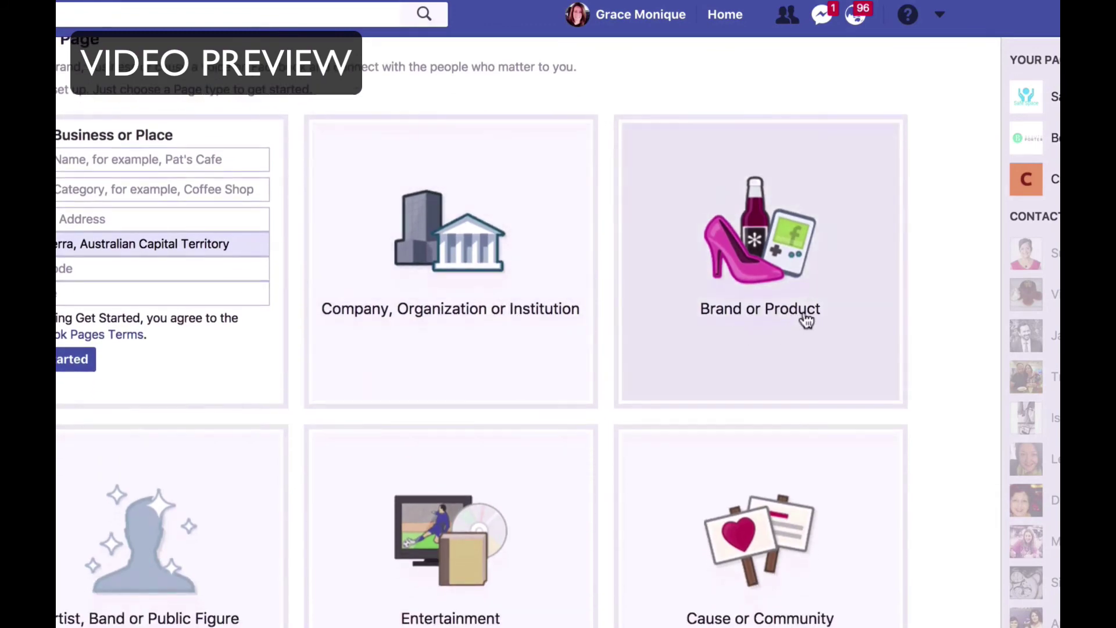
{"action": "scroll", "coordinate": [249, 424], "scroll_direction": "down", "scroll_amount": 1}
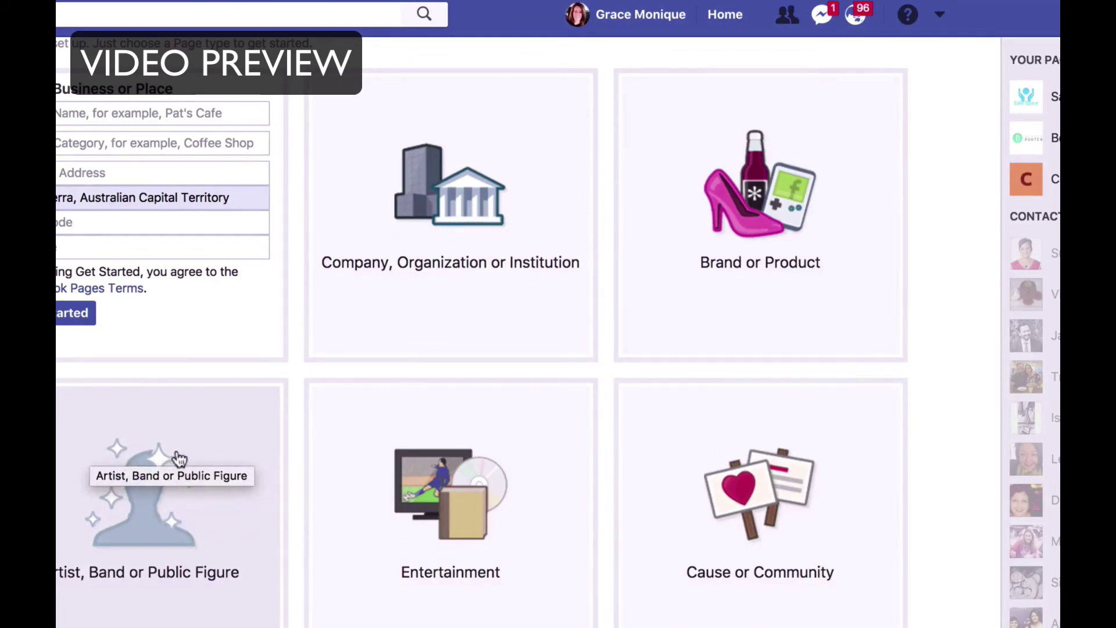
{"action": "left_click", "coordinate": [518, 458]}
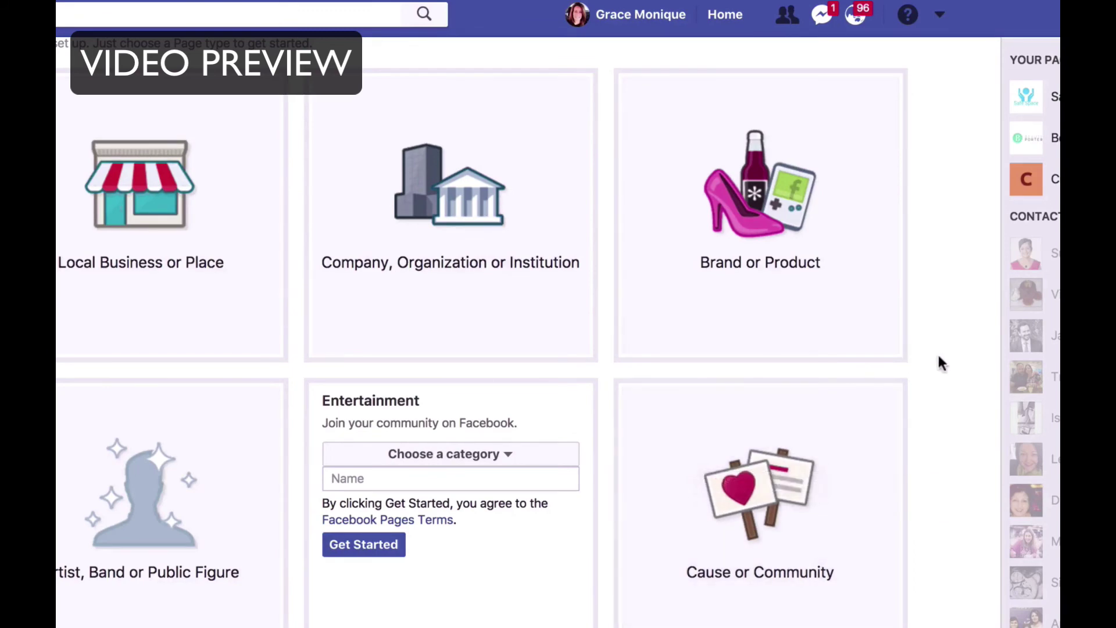
Step: Pick Brand or Product, set the category to Website, name it 'Test' and submit
{"action": "left_click", "coordinate": [754, 201]}
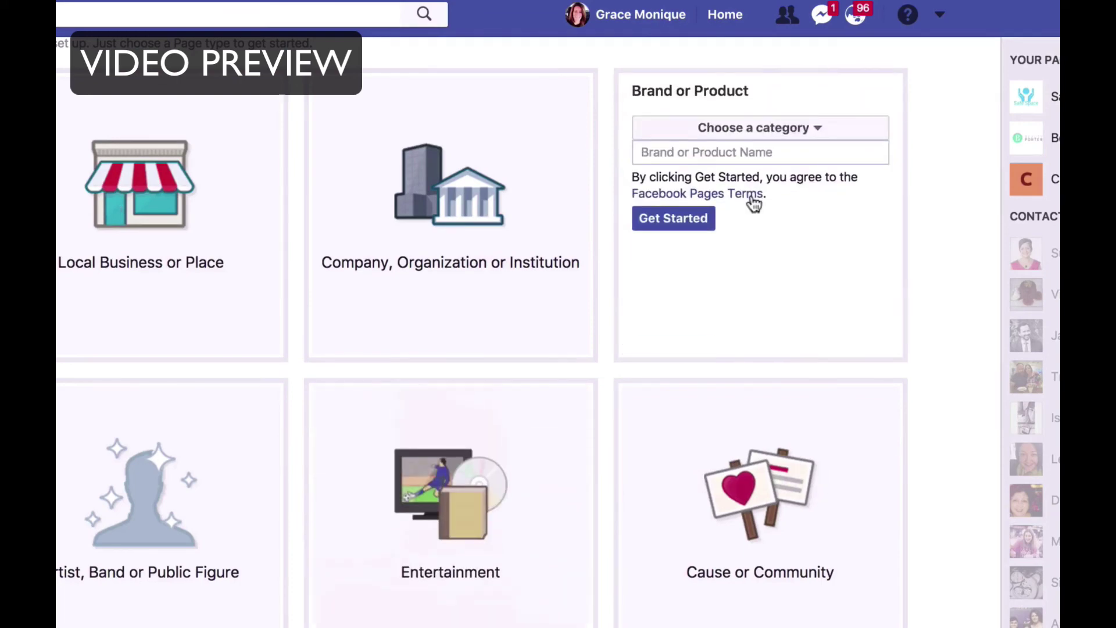
{"action": "left_click", "coordinate": [816, 133]}
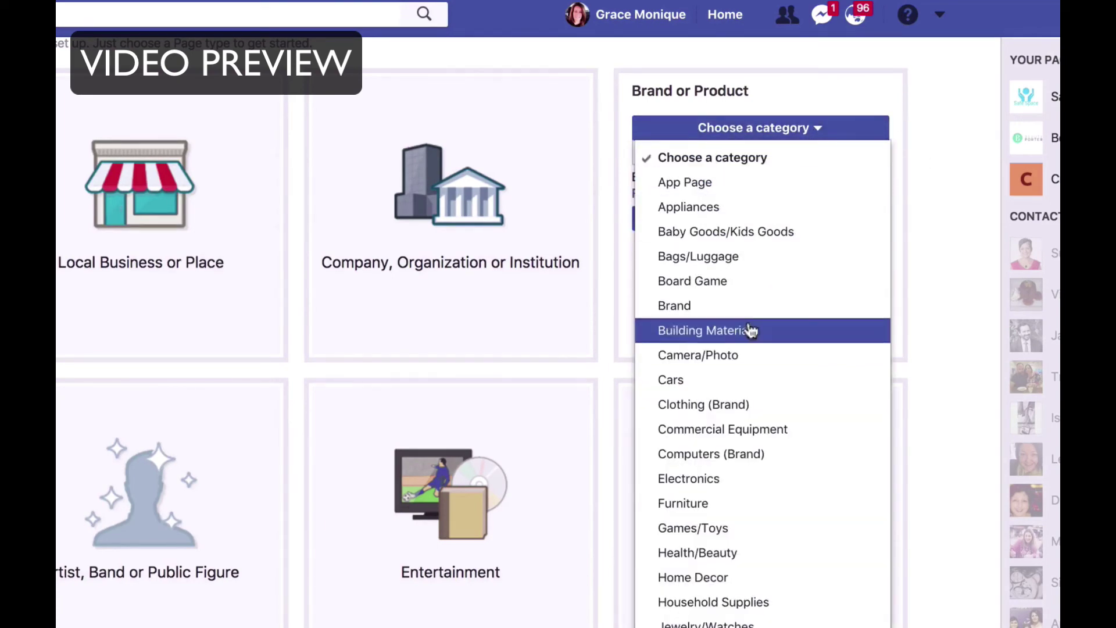
{"action": "scroll", "coordinate": [787, 411], "scroll_direction": "down", "scroll_amount": 3}
{"action": "scroll", "coordinate": [786, 411], "scroll_direction": "down", "scroll_amount": 2}
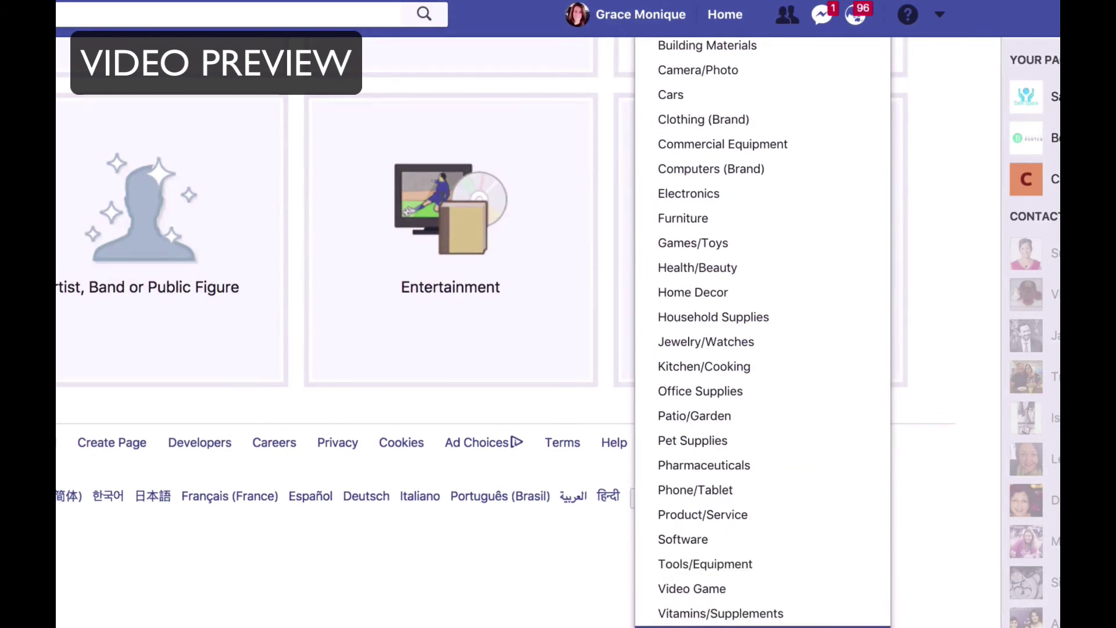
{"action": "left_click", "coordinate": [698, 627]}
{"action": "left_click", "coordinate": [707, 213]}
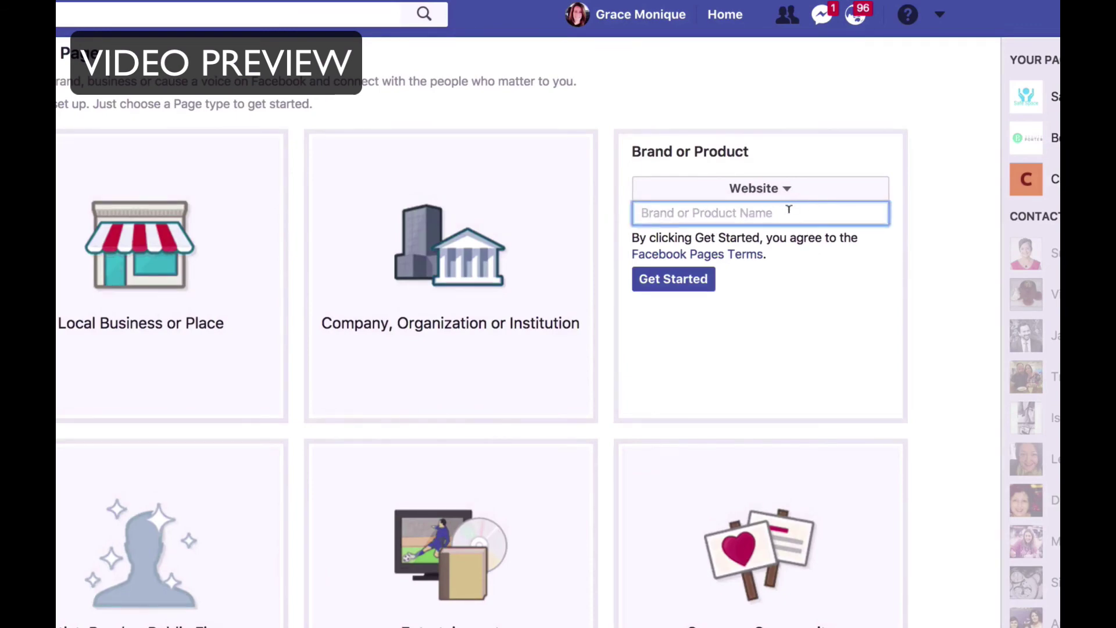
{"action": "type", "text": "Test"}
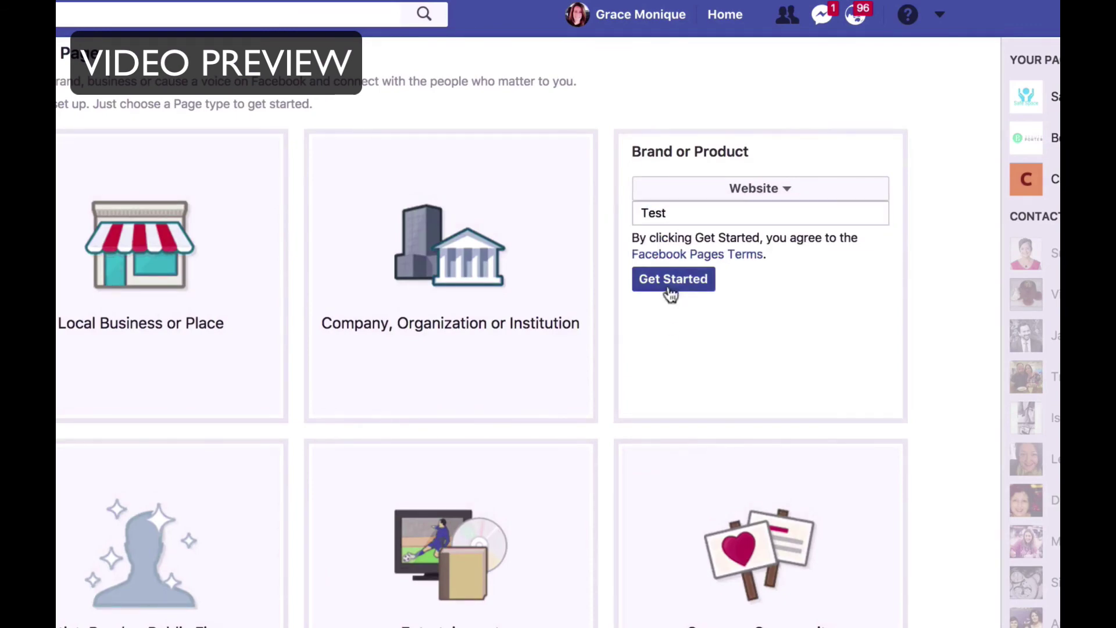
{"action": "left_click", "coordinate": [675, 279]}
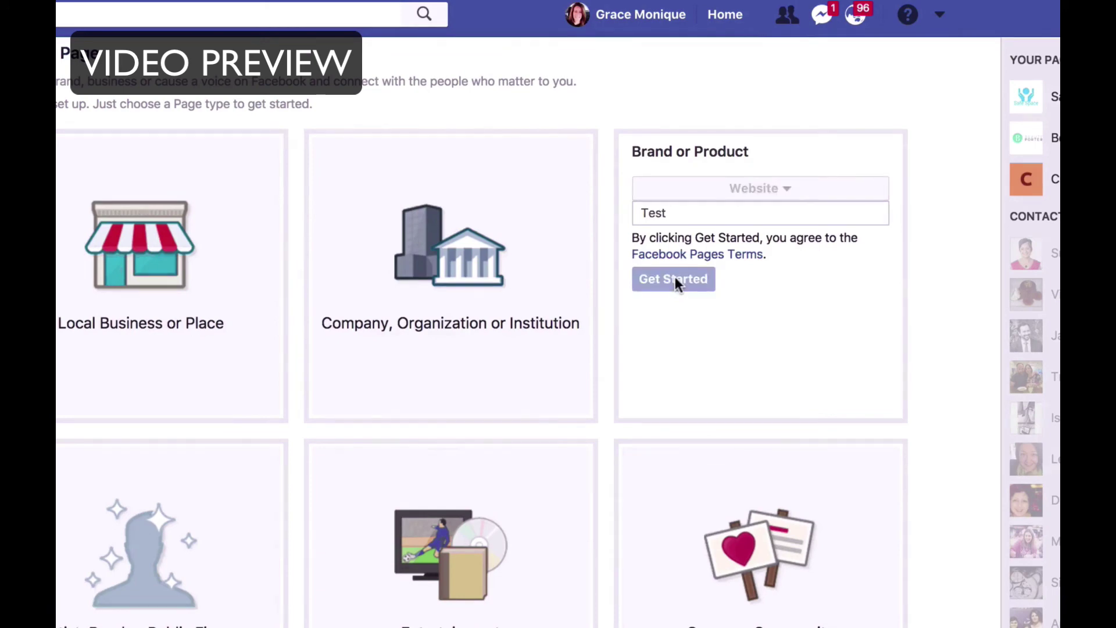